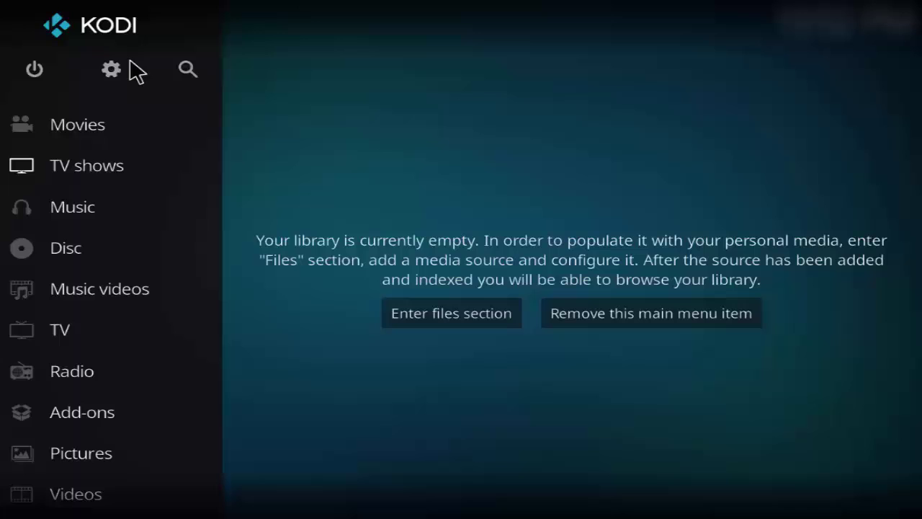
{"action": "left_click", "coordinate": [111, 69]}
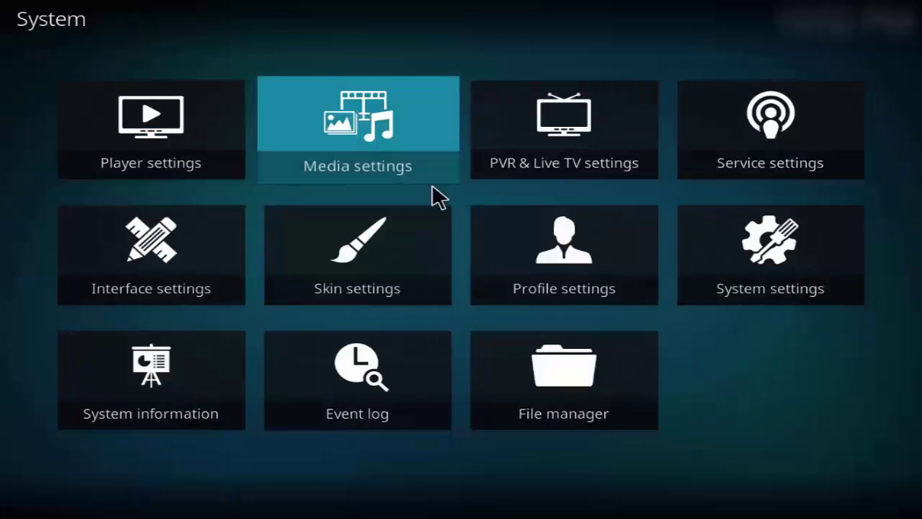
{"action": "left_click", "coordinate": [539, 393]}
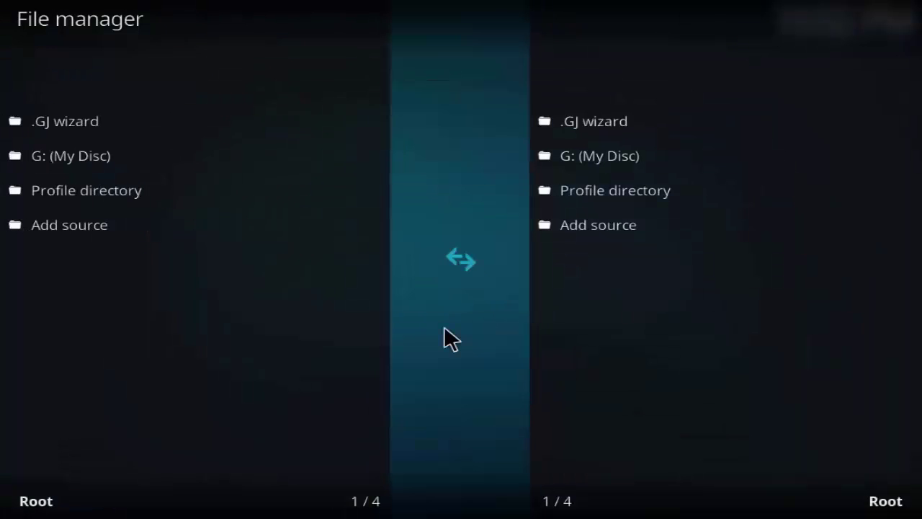
{"action": "left_click", "coordinate": [189, 238]}
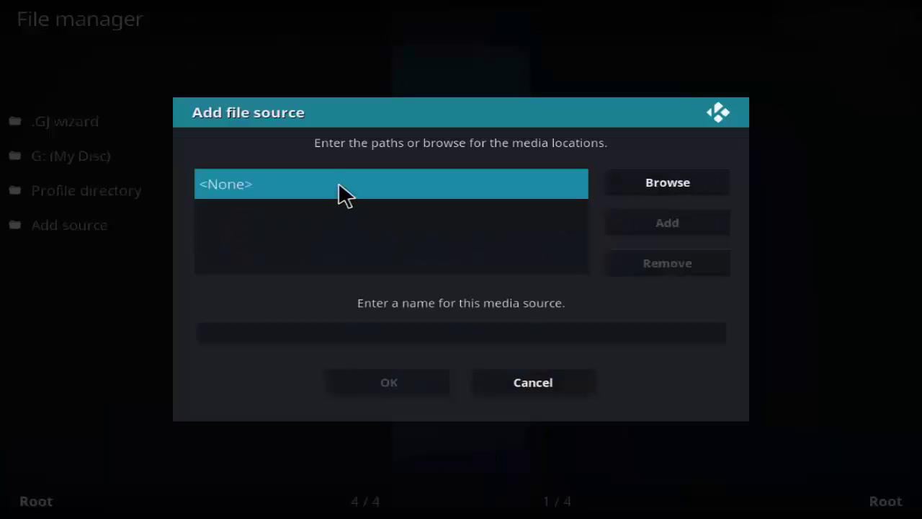
{"action": "left_click", "coordinate": [340, 193]}
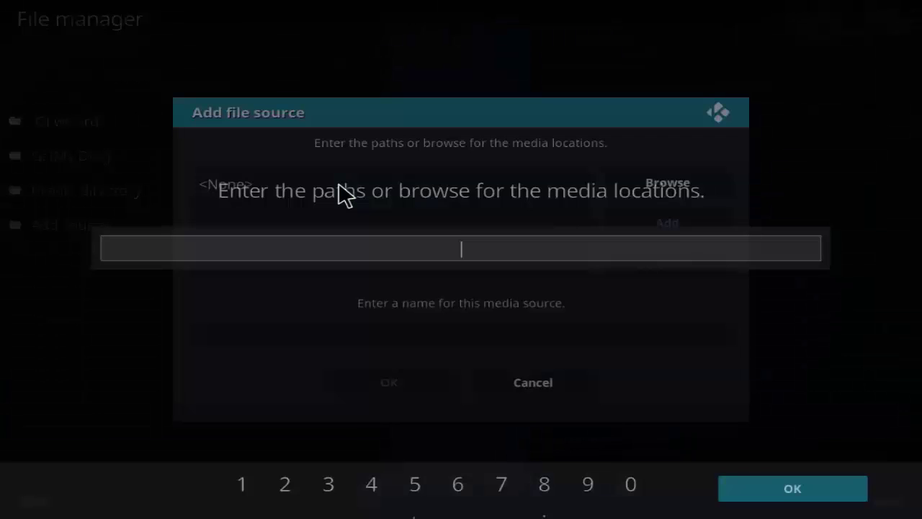
{"action": "type", "text": "h"}
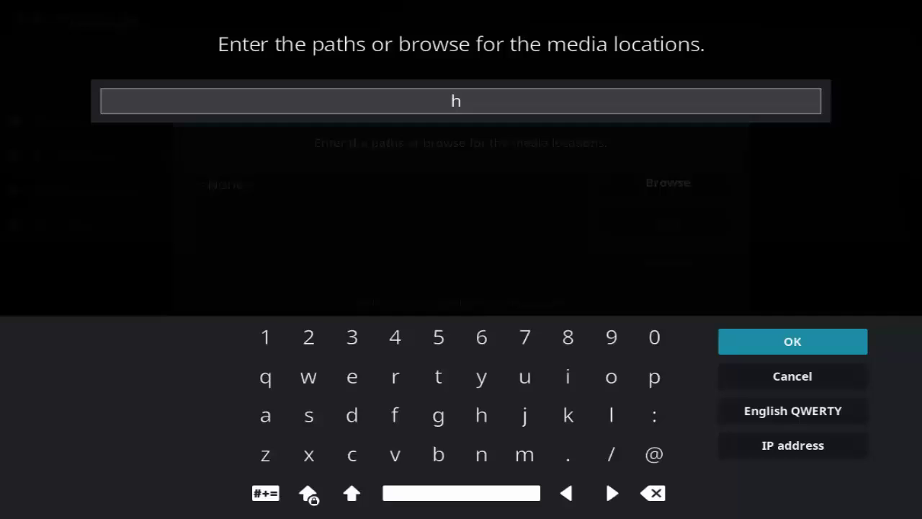
{"action": "type", "text": "ttp://repo"}
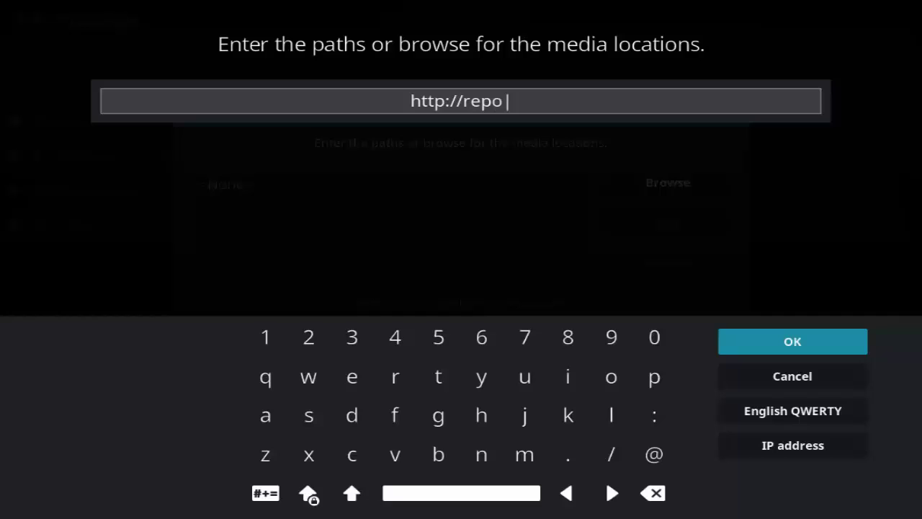
{"action": "type", "text": ".su"}
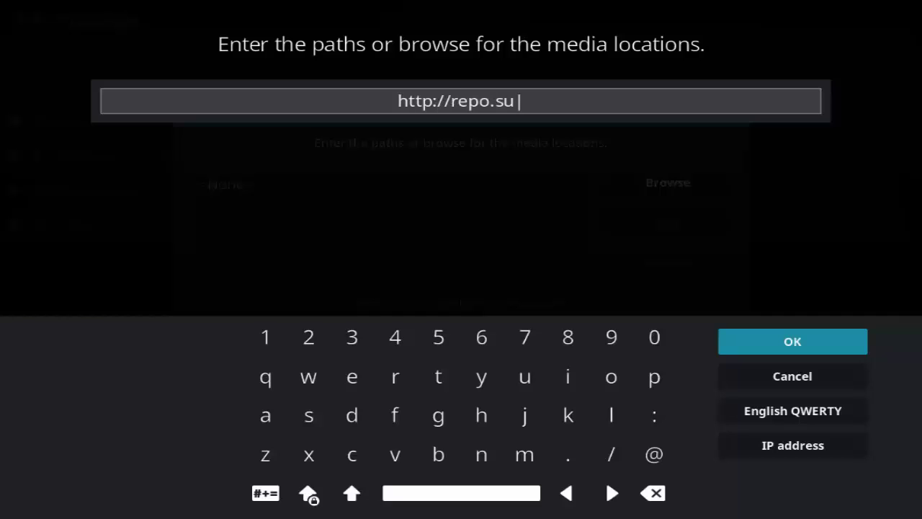
{"action": "type", "text": "preme"}
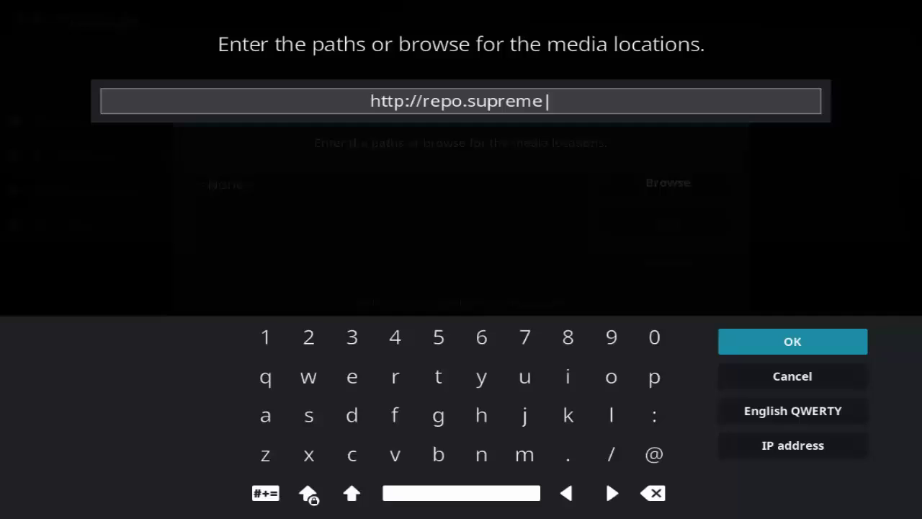
{"action": "type", "text": "buil"}
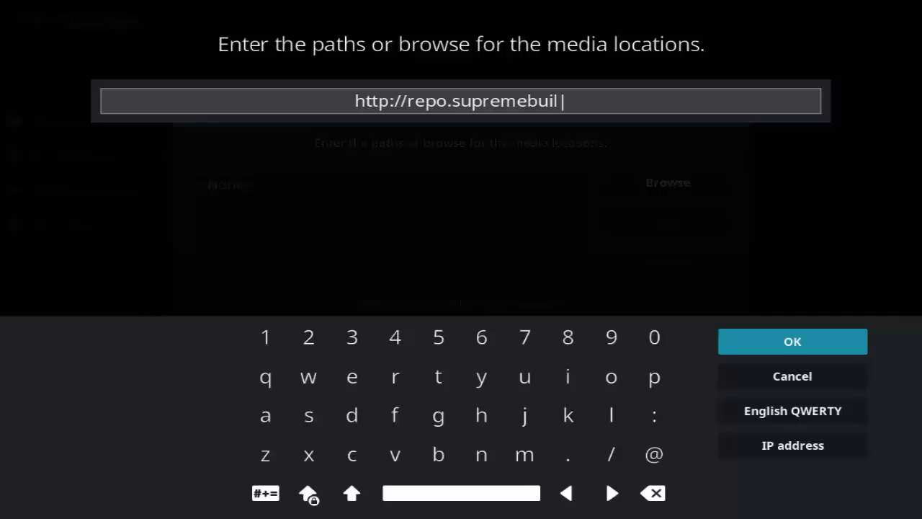
{"action": "type", "text": "ds.com"}
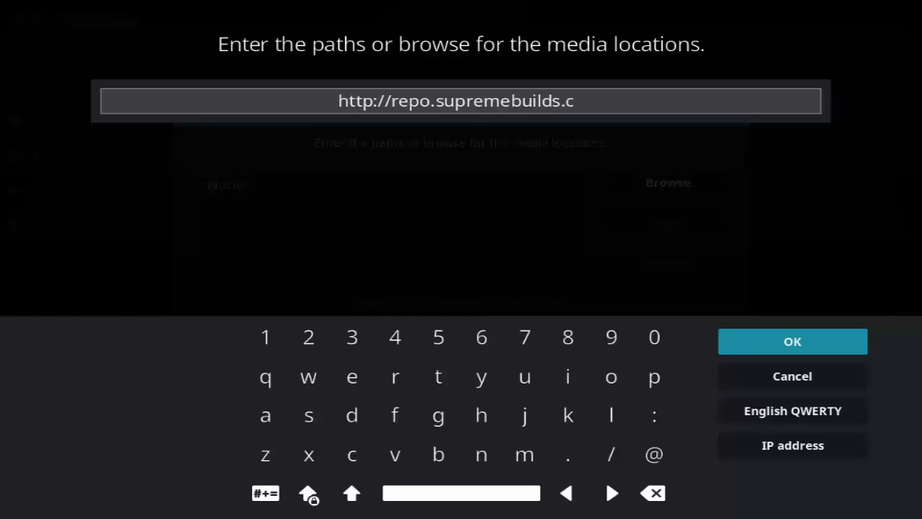
{"action": "left_click", "coordinate": [755, 349]}
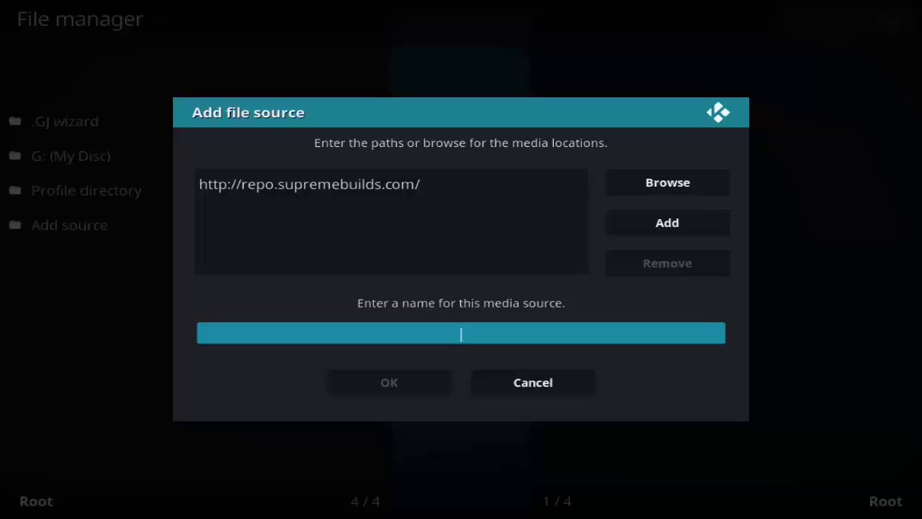
{"action": "type", "text": "SB"}
{"action": "left_click", "coordinate": [383, 387]}
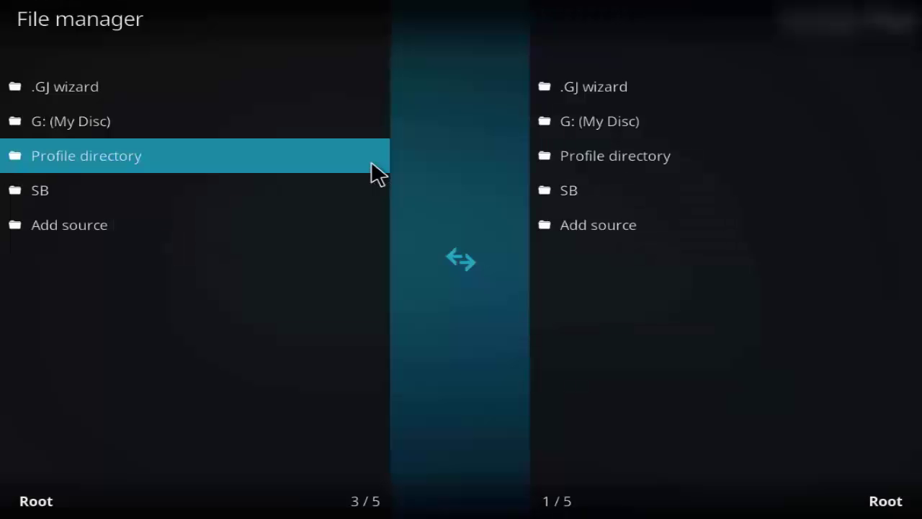
Install the Supreme Builds Repository in the add-on browser from the zip file in the SB source
{"action": "right_click", "coordinate": [41, 29]}
{"action": "right_click", "coordinate": [42, 21]}
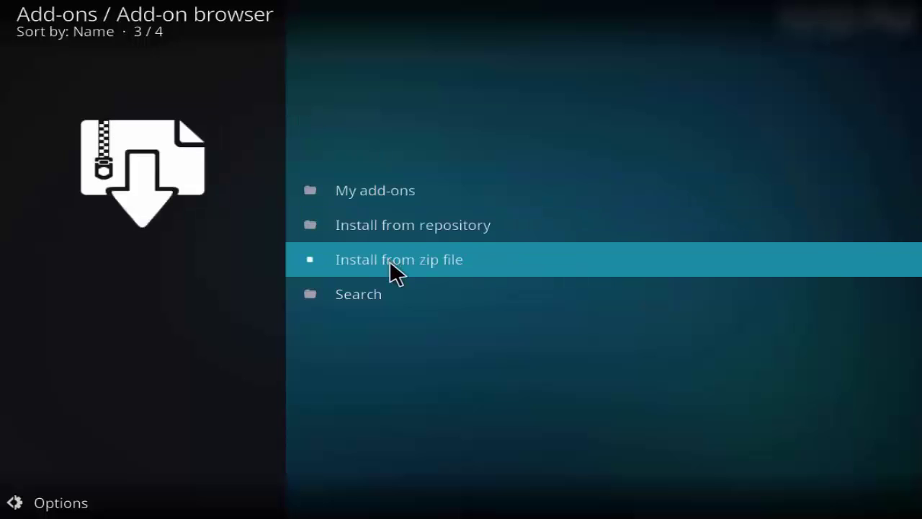
{"action": "left_click", "coordinate": [389, 261]}
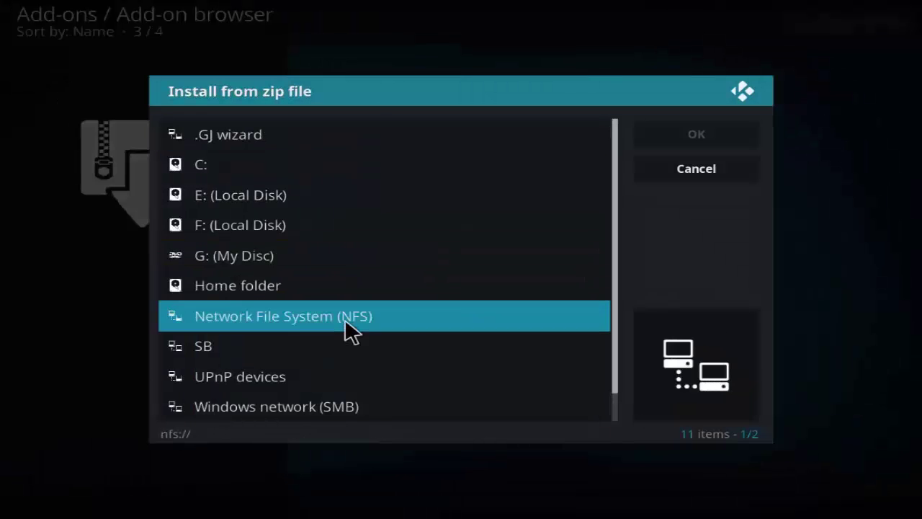
{"action": "left_click", "coordinate": [346, 353]}
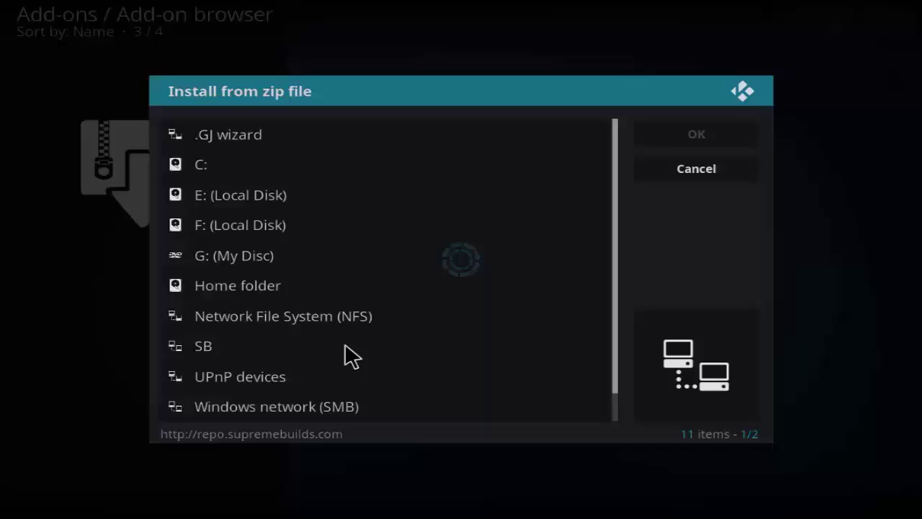
{"action": "left_click", "coordinate": [345, 198]}
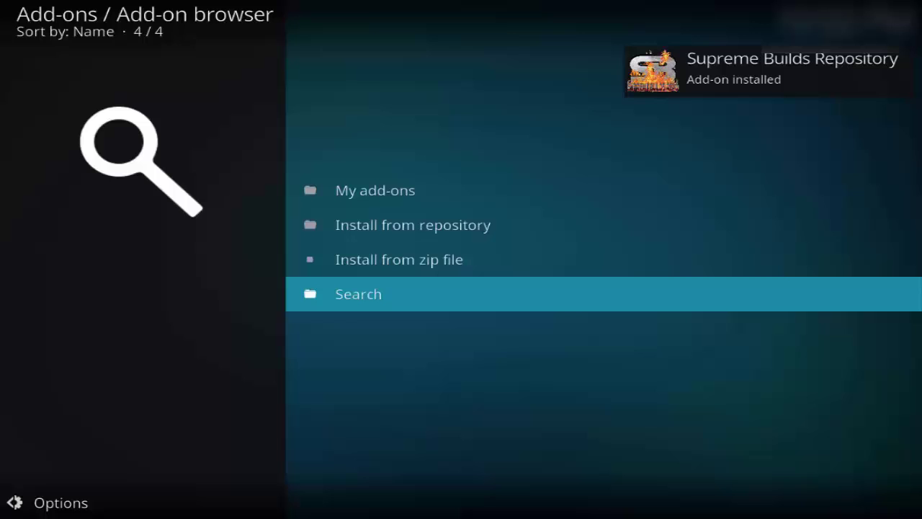
Install the Supreme Builds Wizard program add-on from the Supreme Builds Repository
{"action": "left_click", "coordinate": [509, 227]}
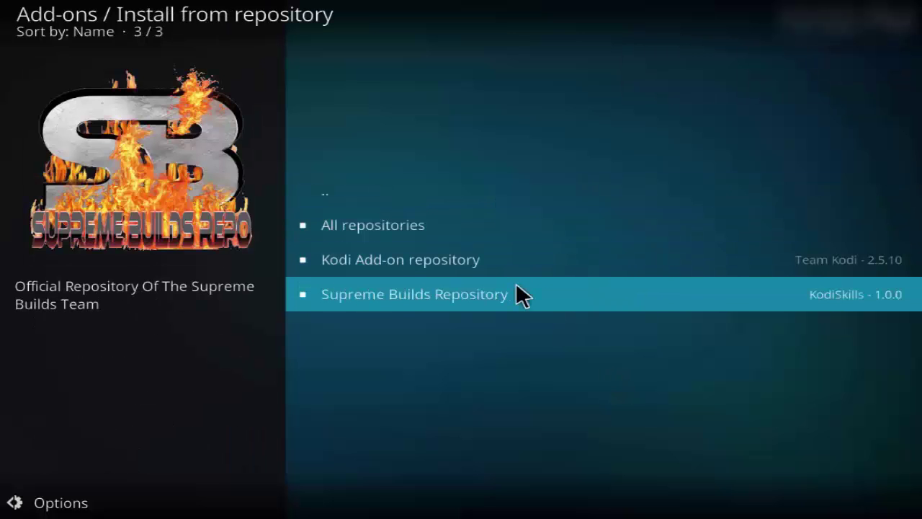
{"action": "left_click", "coordinate": [516, 289]}
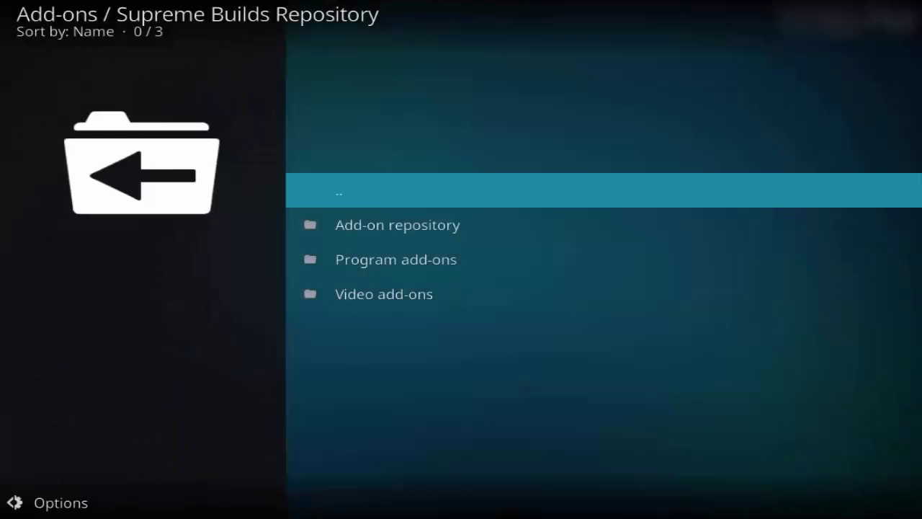
{"action": "left_click", "coordinate": [469, 261]}
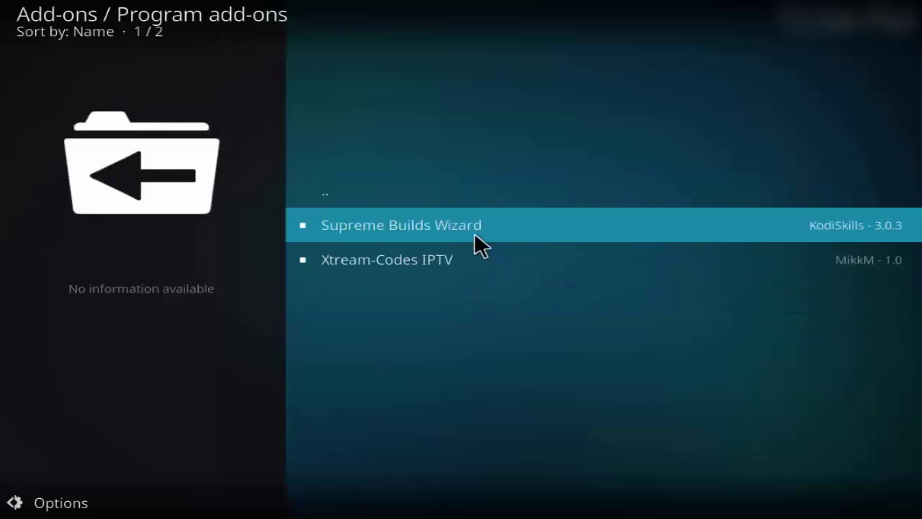
{"action": "left_click", "coordinate": [475, 232]}
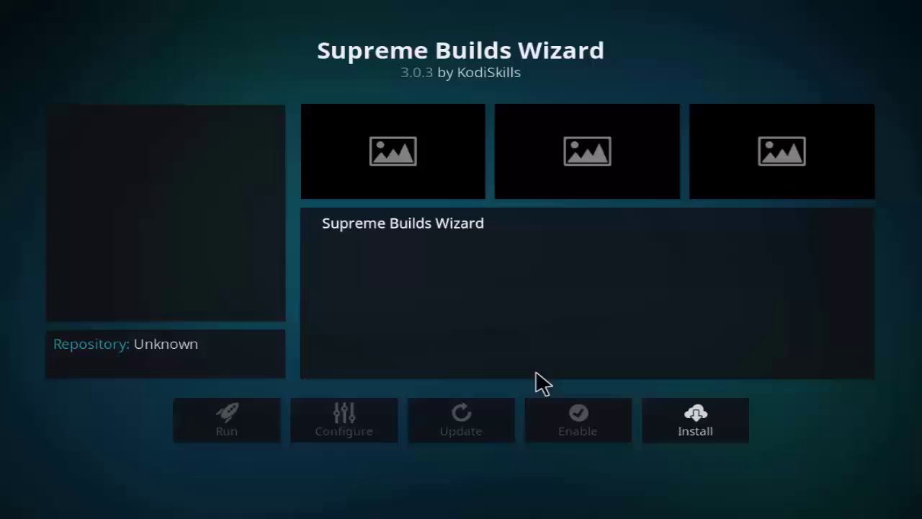
{"action": "left_click", "coordinate": [722, 441]}
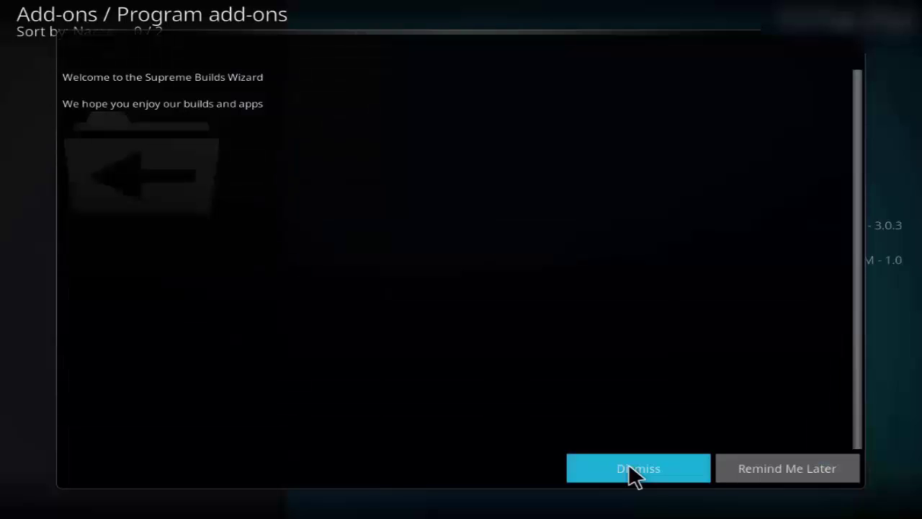
Complete the Supreme Builds Wizard's first-run prompts with the preselected settings and go to its build menu
{"action": "left_click", "coordinate": [630, 470]}
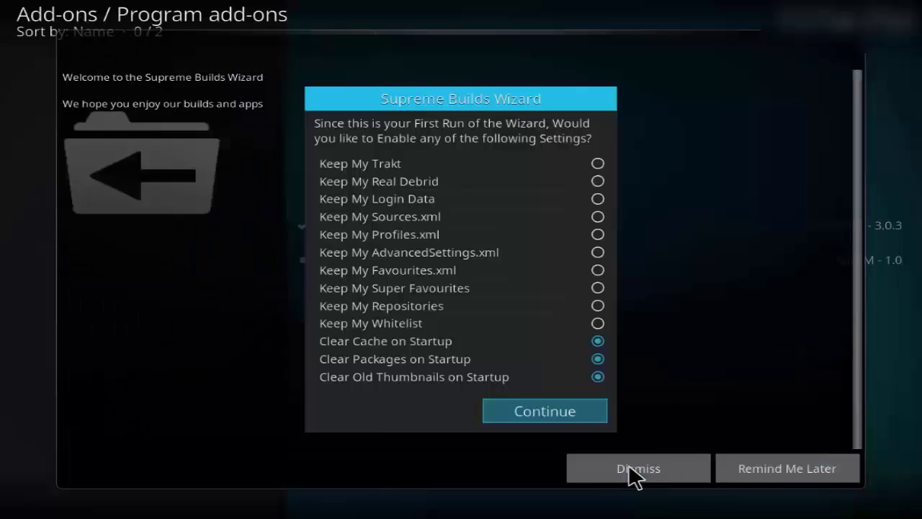
{"action": "left_click", "coordinate": [581, 415]}
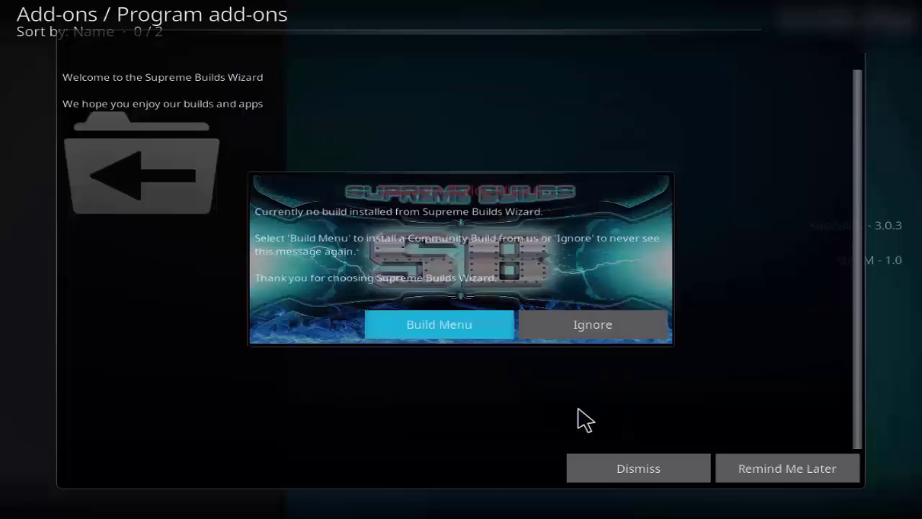
{"action": "left_click", "coordinate": [436, 322]}
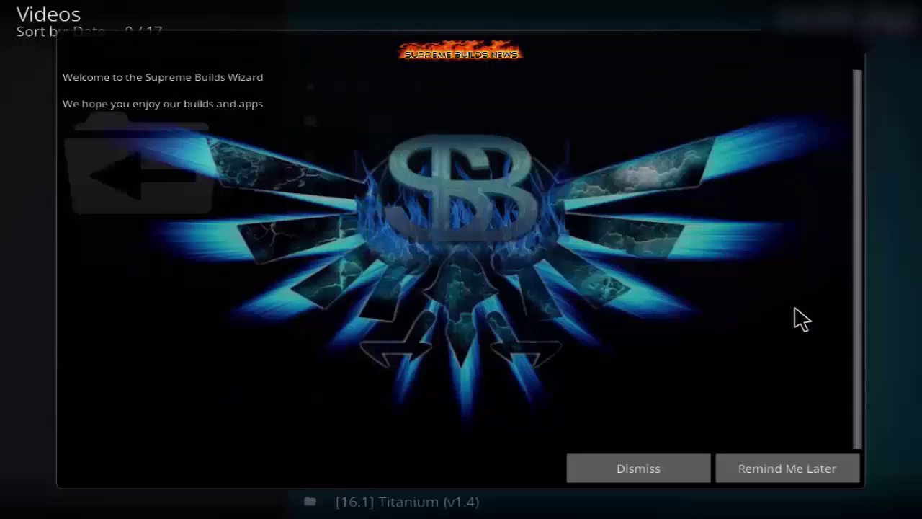
{"action": "left_click", "coordinate": [631, 470]}
{"action": "left_click", "coordinate": [543, 410]}
Fresh install the [17.1] Titanium Krypton (v1.6) build, restoring the default configuration first and force closing Kodi at the end
{"action": "scroll", "coordinate": [422, 226], "scroll_direction": "down", "scroll_amount": 5}
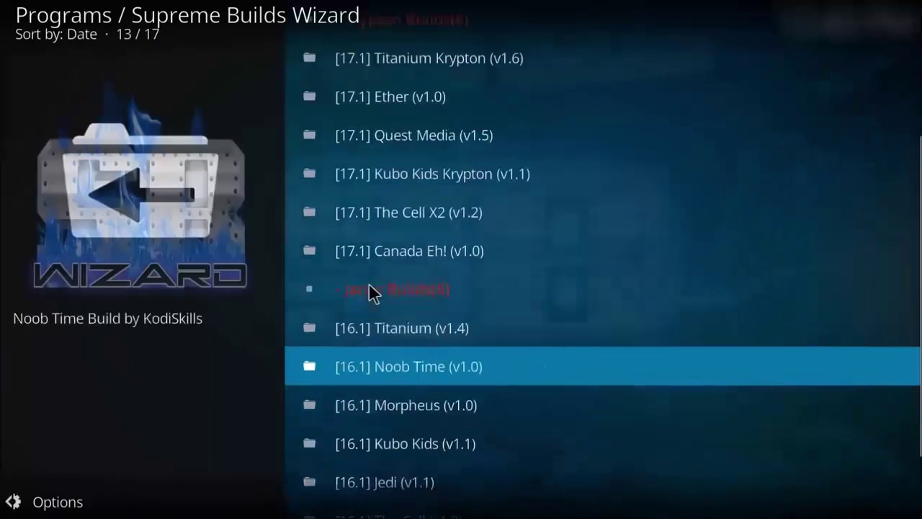
{"action": "scroll", "coordinate": [389, 238], "scroll_direction": "up", "scroll_amount": 5}
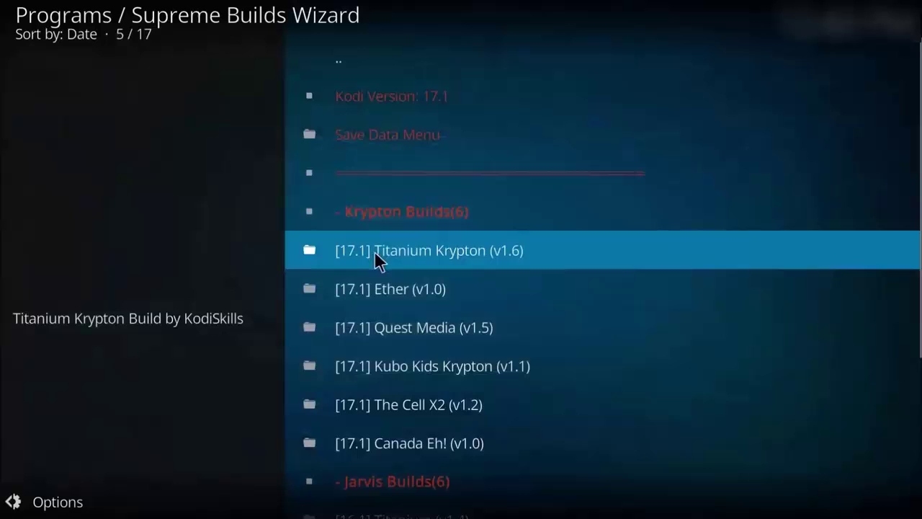
{"action": "left_click", "coordinate": [419, 258]}
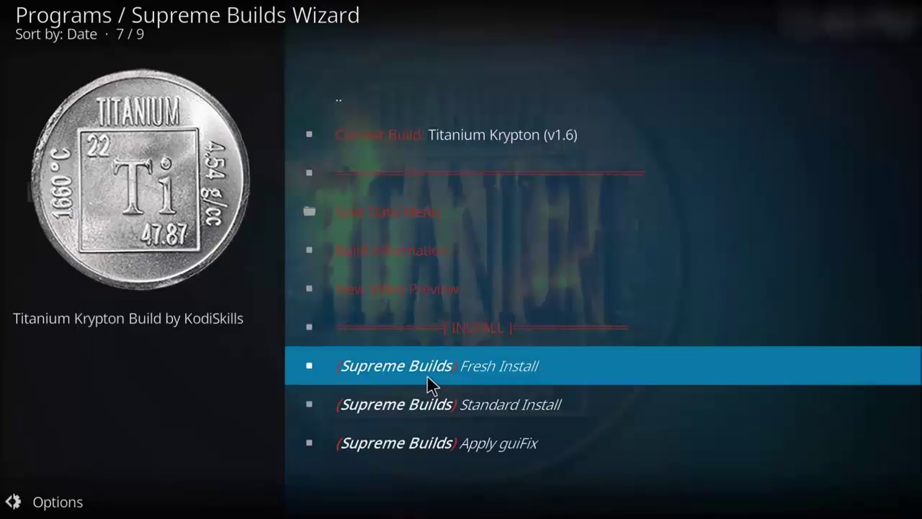
{"action": "left_click", "coordinate": [427, 376]}
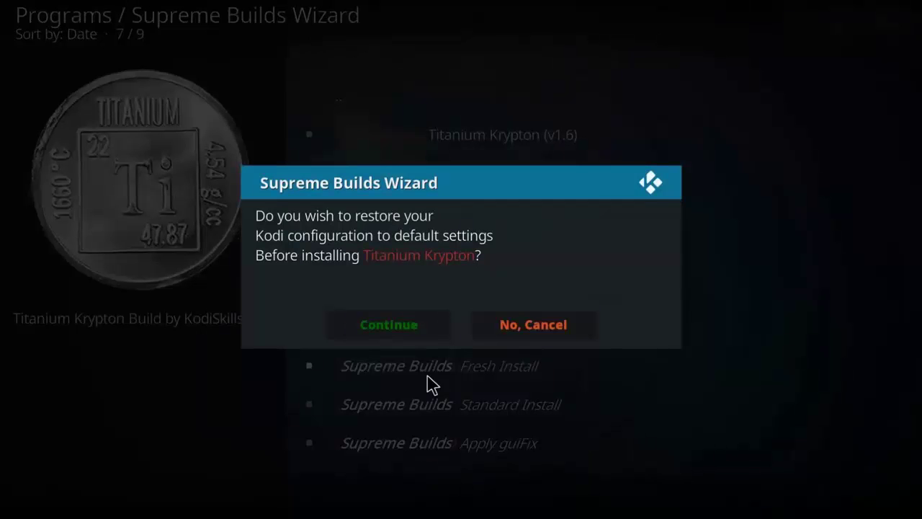
{"action": "left_click", "coordinate": [402, 324]}
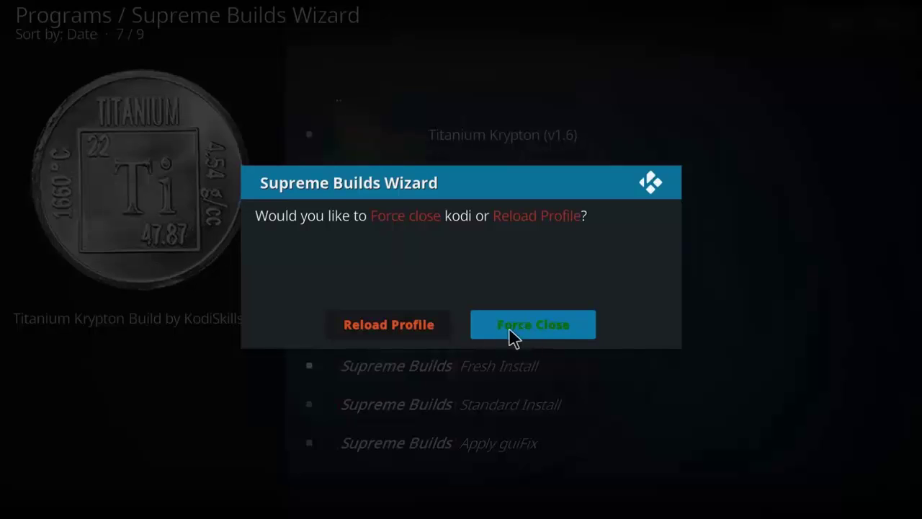
{"action": "left_click", "coordinate": [552, 335]}
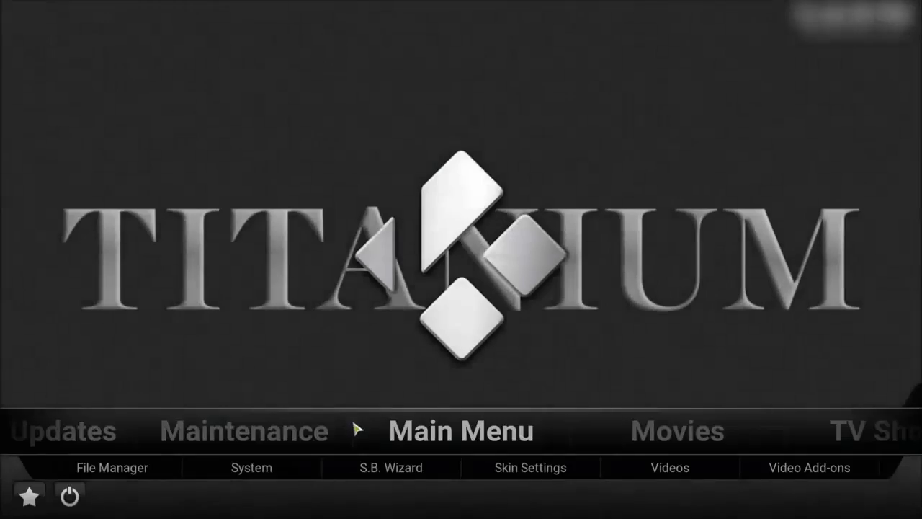
Look through the home menu categories of the Titanium build
{"action": "scroll", "coordinate": [449, 437], "scroll_direction": "down", "scroll_amount": 2}
{"action": "scroll", "coordinate": [449, 438], "scroll_direction": "up", "scroll_amount": 1}
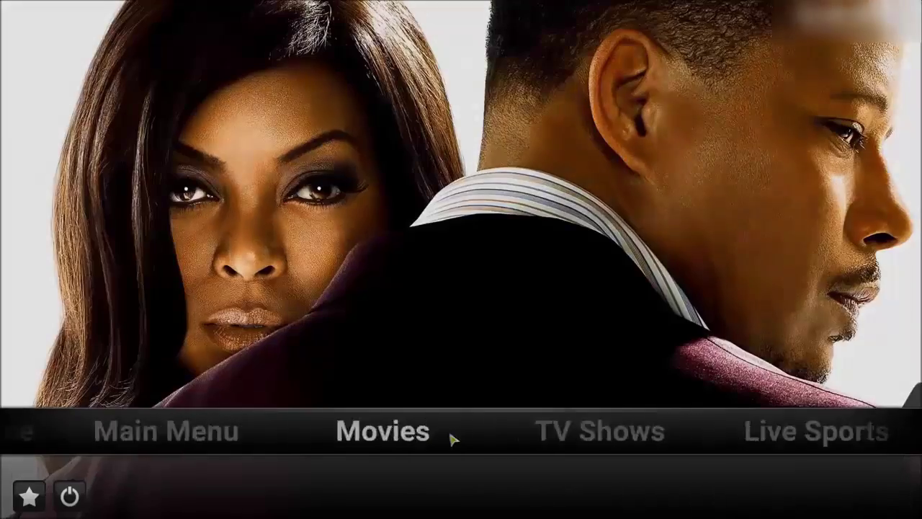
{"action": "scroll", "coordinate": [453, 440], "scroll_direction": "up", "scroll_amount": 2}
{"action": "scroll", "coordinate": [453, 440], "scroll_direction": "up", "scroll_amount": 6}
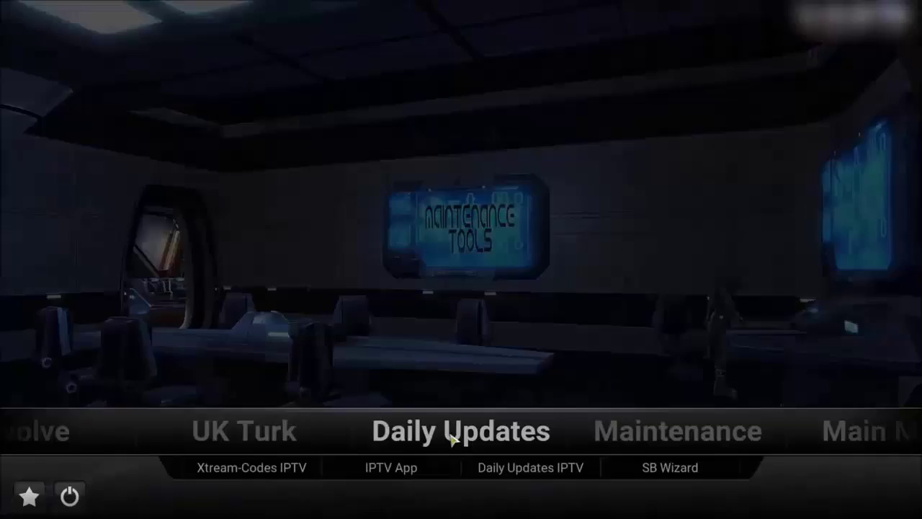